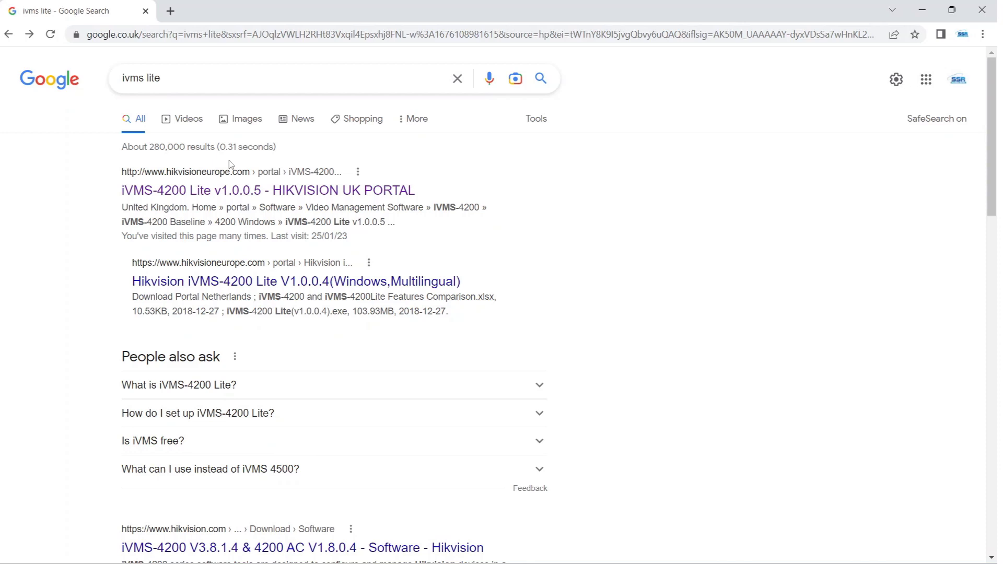
# Step: Download iVMS-4200 Lite.zip from the Hikvision UK portal and watch it arrive in Downloads
pyautogui.click(213, 191)
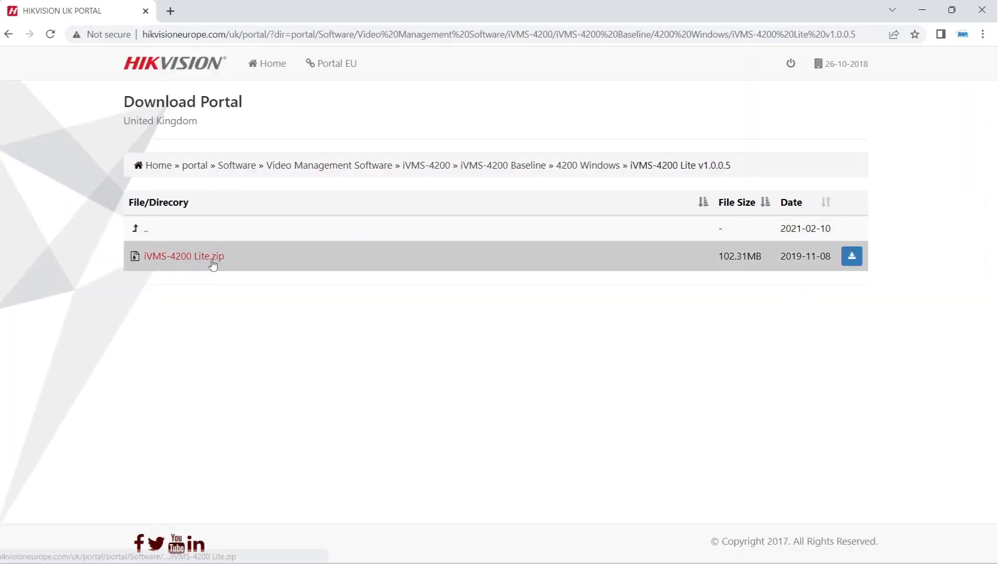
pyautogui.click(212, 258)
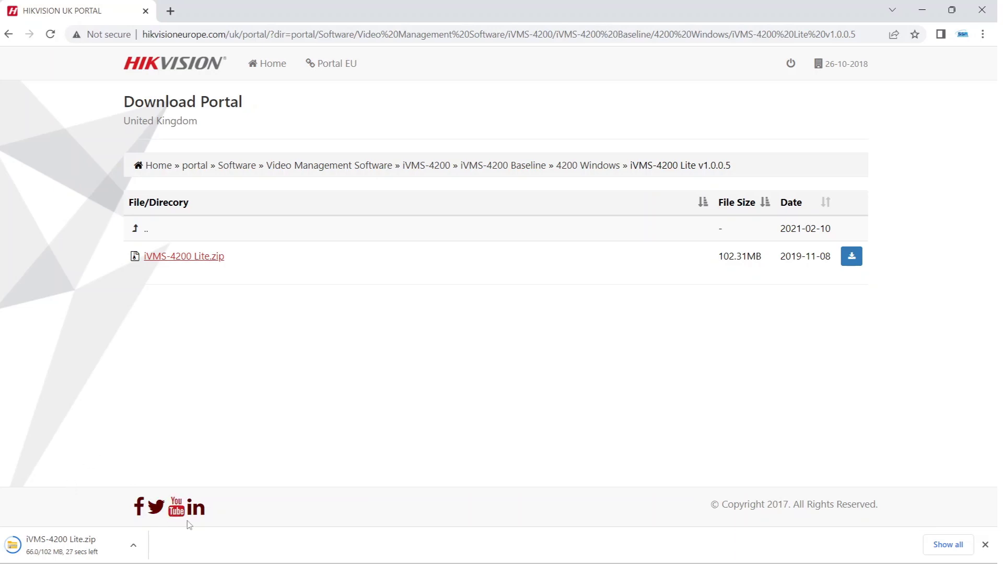
pyautogui.click(238, 557)
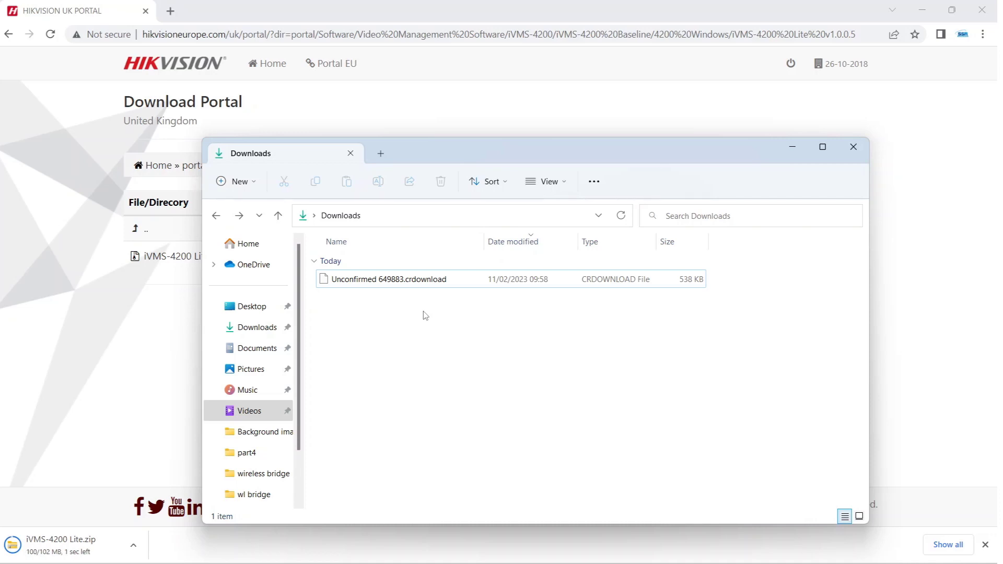
# Step: Extract iVMS-4200 Lite.zip into the Downloads folder
pyautogui.rightClick(355, 286)
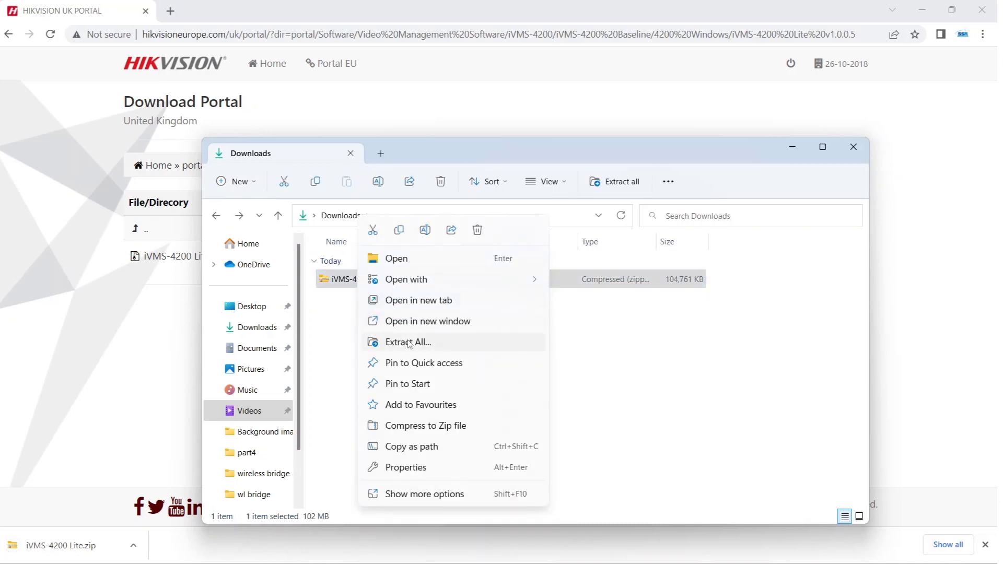
pyautogui.click(408, 342)
pyautogui.click(587, 424)
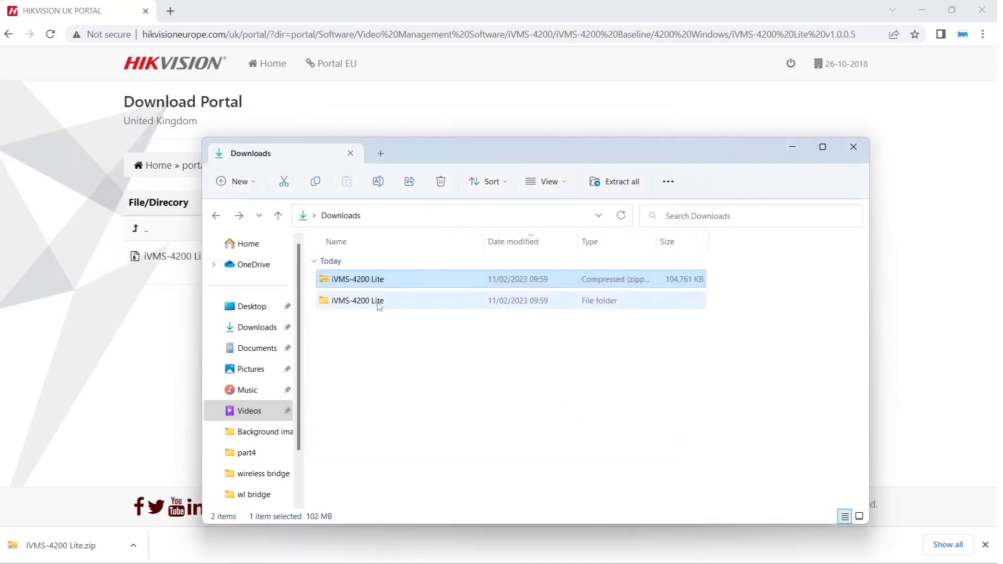
# Step: Open the extracted iVMS-4200 Lite folder and launch the iVMS-4200 Lite_EN installer
pyautogui.doubleClick(378, 302)
pyautogui.click(367, 282)
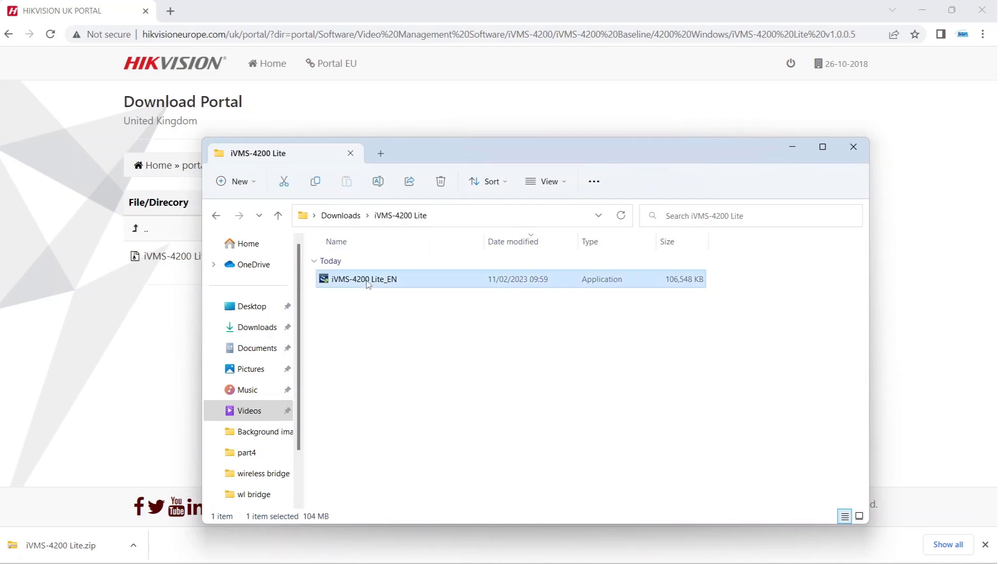
pyautogui.doubleClick(367, 280)
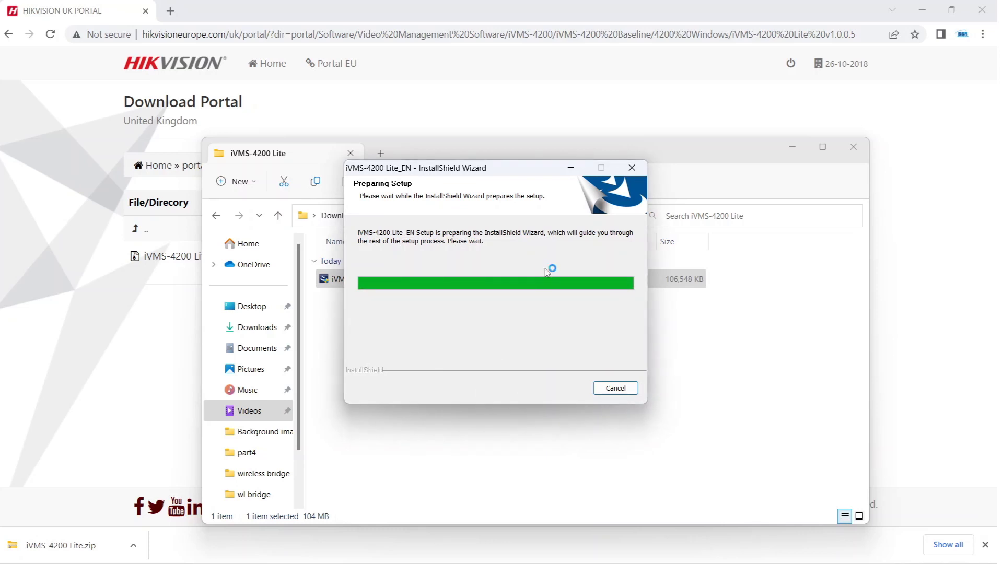
# Step: Accept the licence and install the Client feature into C:\Program Files\iVMS-4200 Lite
pyautogui.click(572, 388)
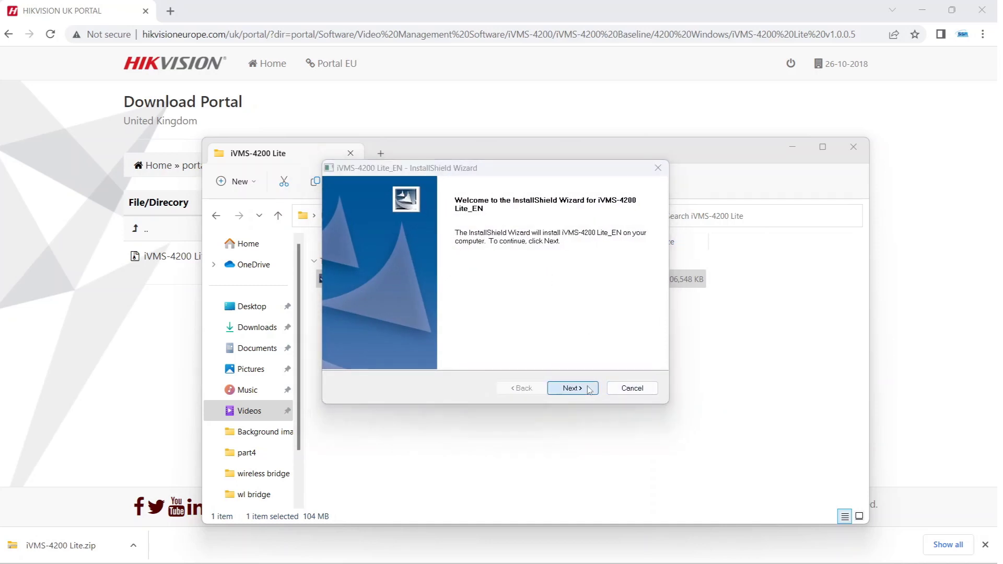
pyautogui.click(470, 340)
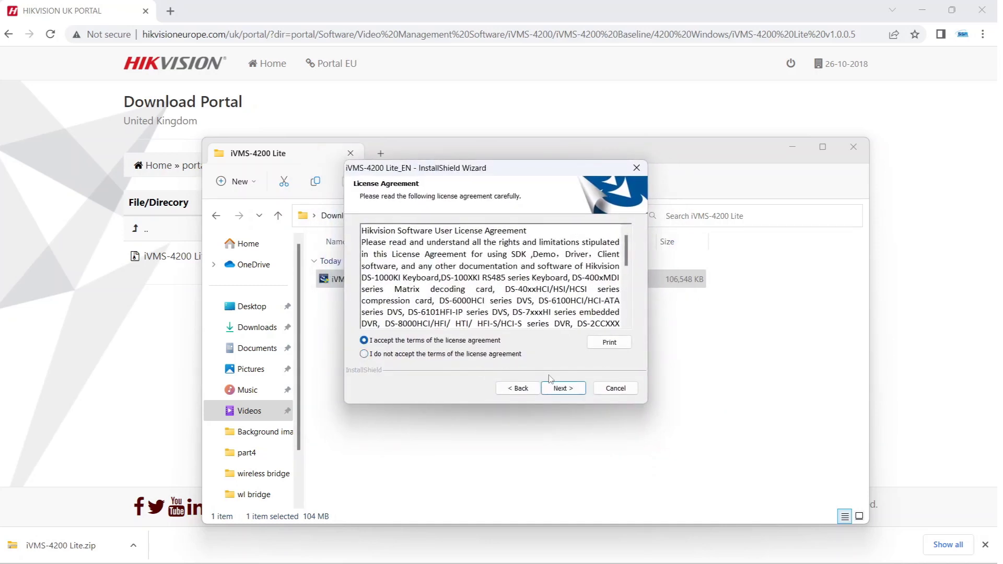
pyautogui.click(563, 388)
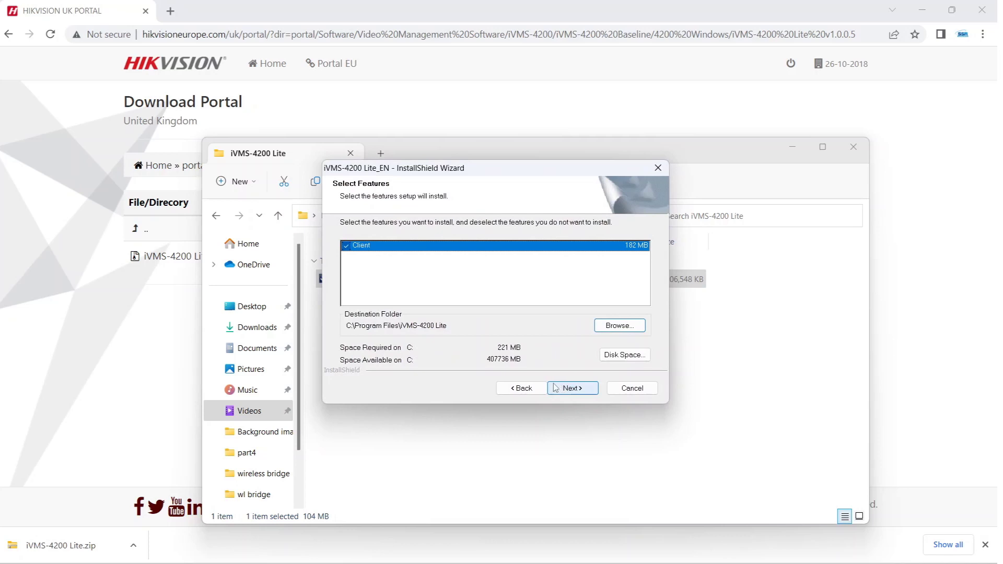
pyautogui.click(572, 389)
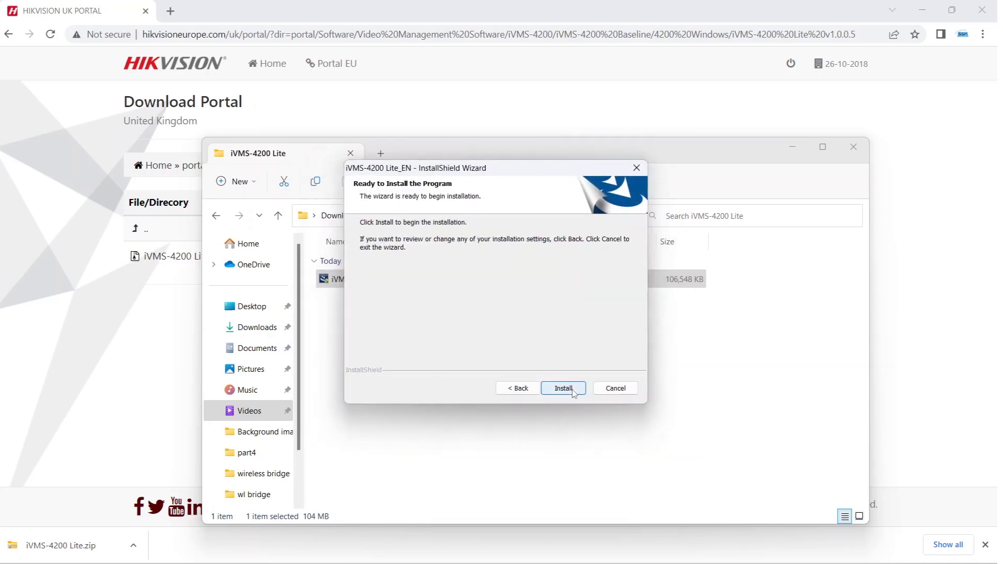
pyautogui.click(563, 388)
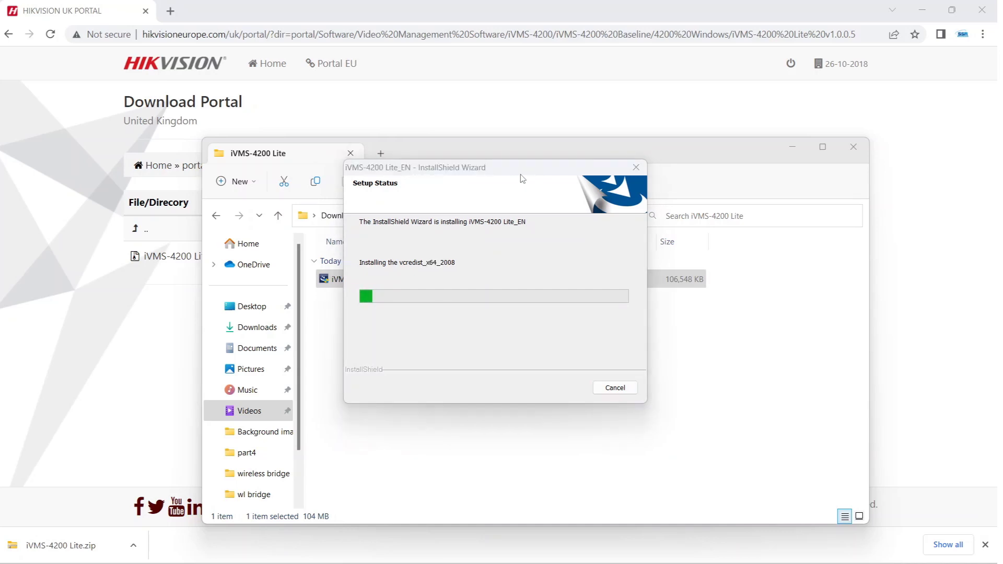
pyautogui.click(496, 167)
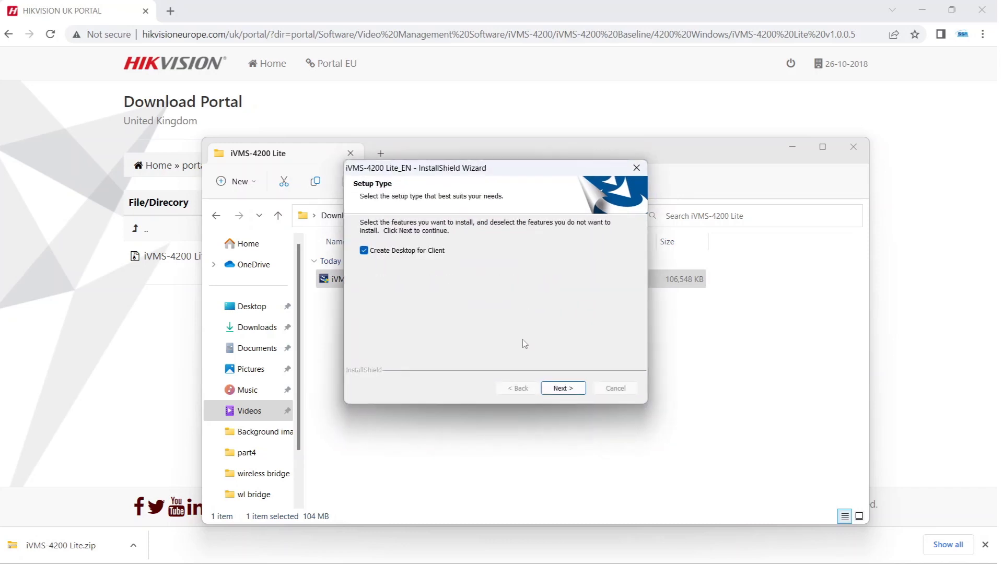
# Step: Finish setup with Create Desktop for Client kept, then minimize the browser and File Explorer
pyautogui.click(557, 388)
pyautogui.click(567, 389)
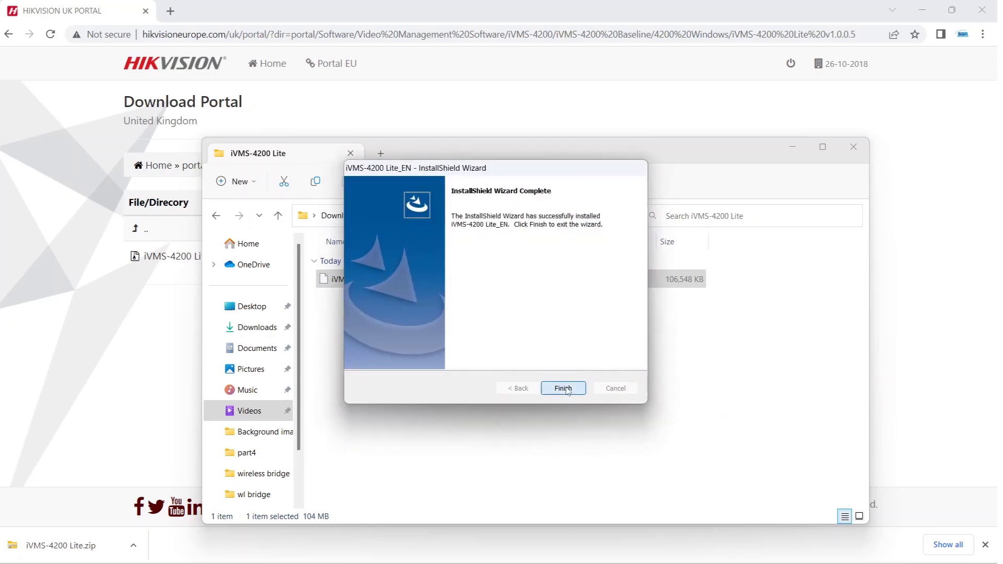
pyautogui.click(919, 13)
pyautogui.click(922, 13)
pyautogui.click(792, 151)
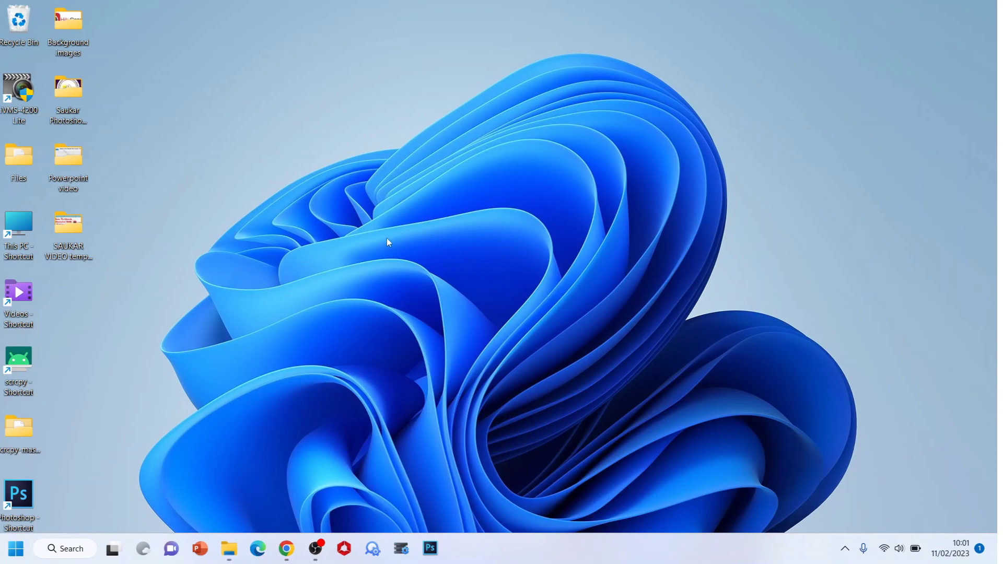
# Step: Launch iVMS-4200 Lite, set and confirm a login password, enable Auto-login, and log in
pyautogui.doubleClick(32, 94)
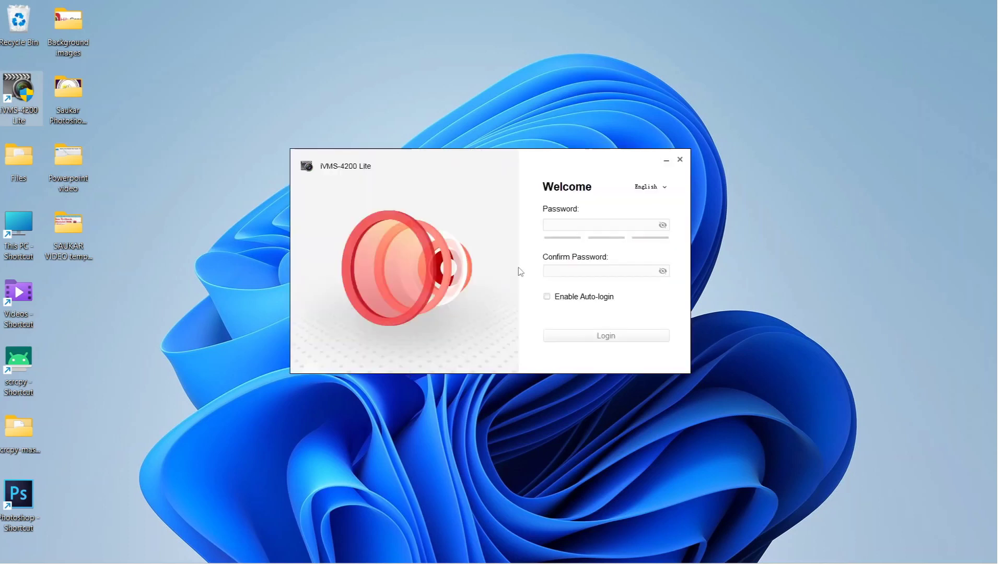
pyautogui.click(584, 225)
pyautogui.click(584, 225)
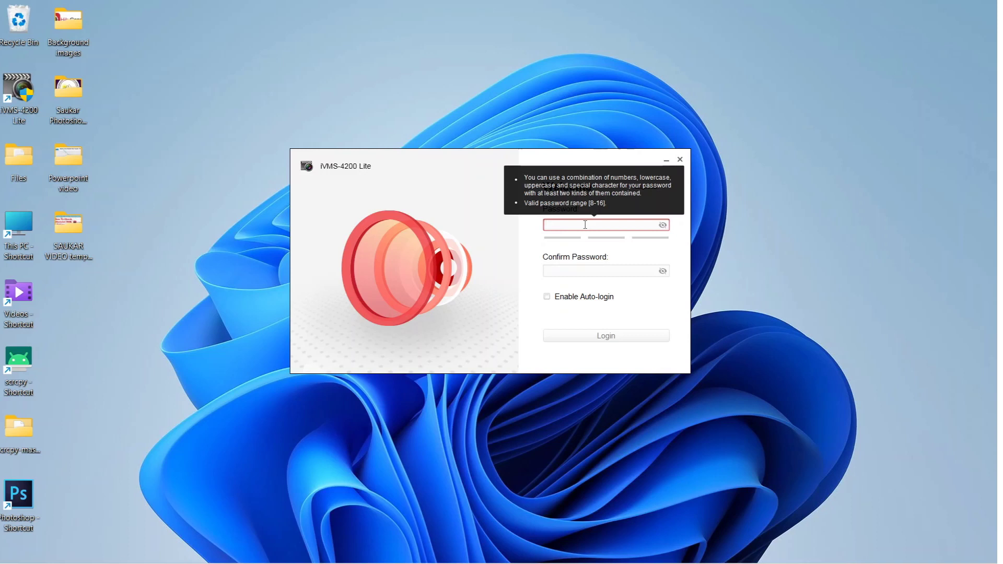
pyautogui.write('admin1234')
pyautogui.press('Tab')
pyautogui.write('admin123')
pyautogui.click(547, 297)
pyautogui.click(603, 334)
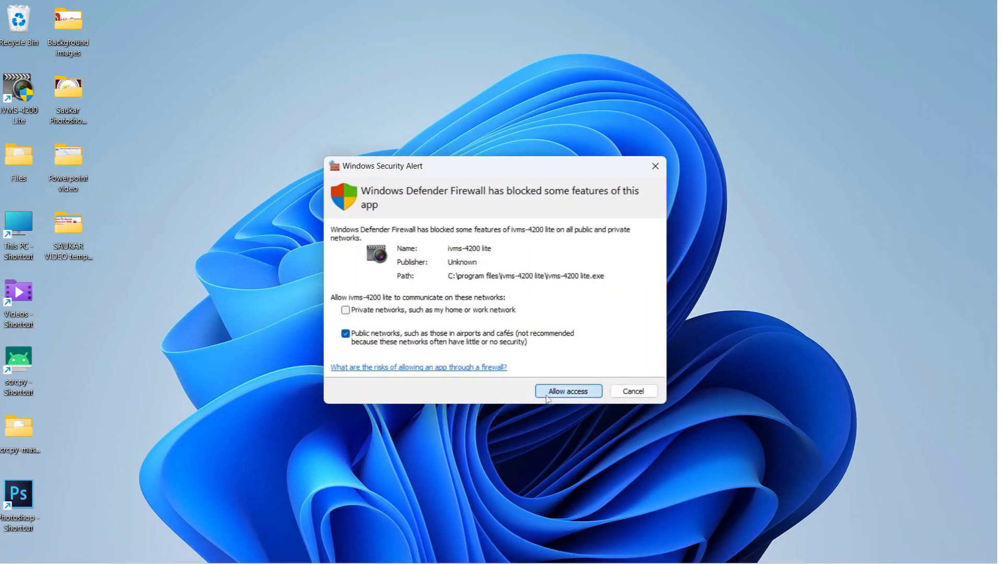
# Step: Dismiss the firewall alert, maximize the window, exit the Wizard for Adding Device, and start cloud sign-in
pyautogui.press('Return')
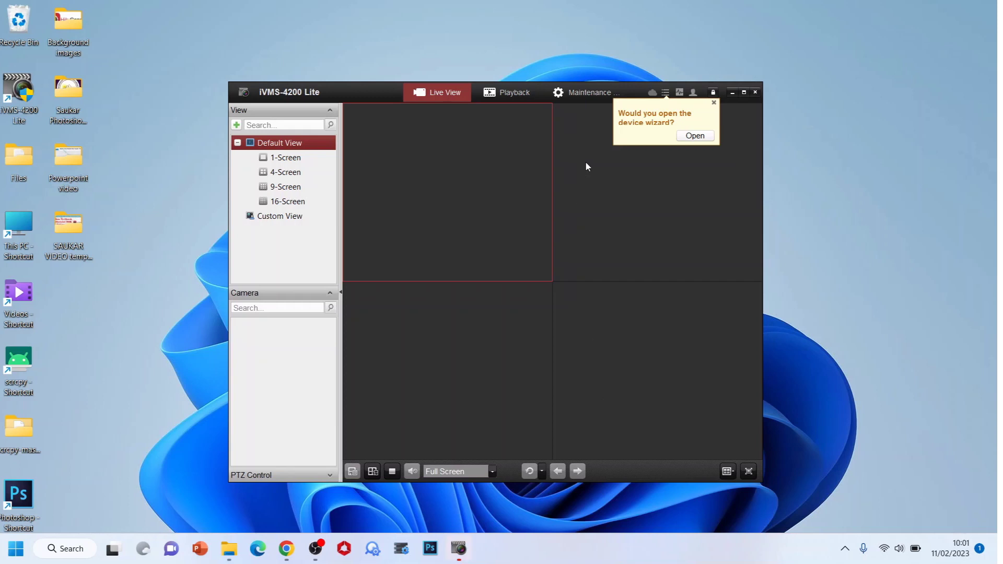
pyautogui.doubleClick(359, 94)
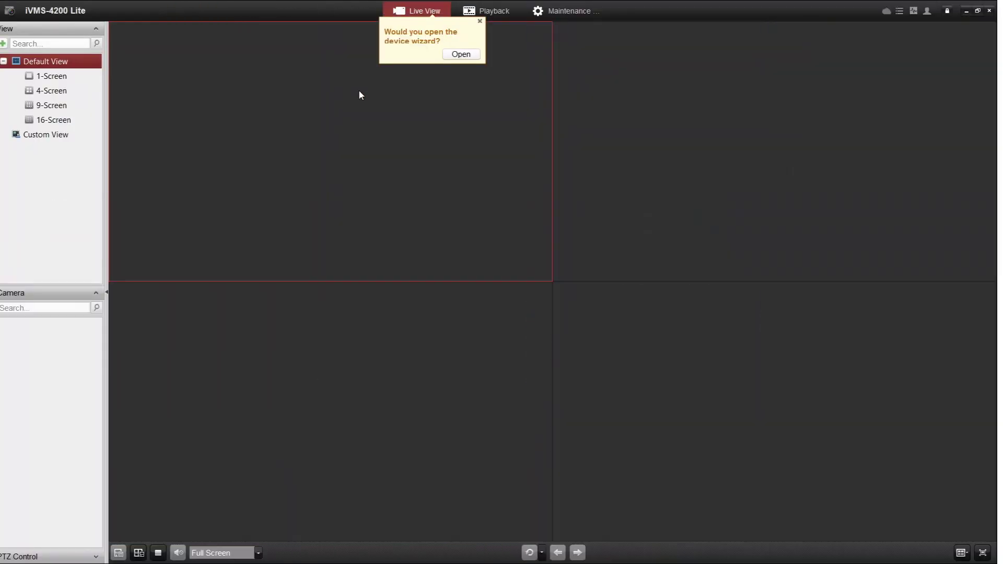
pyautogui.click(466, 55)
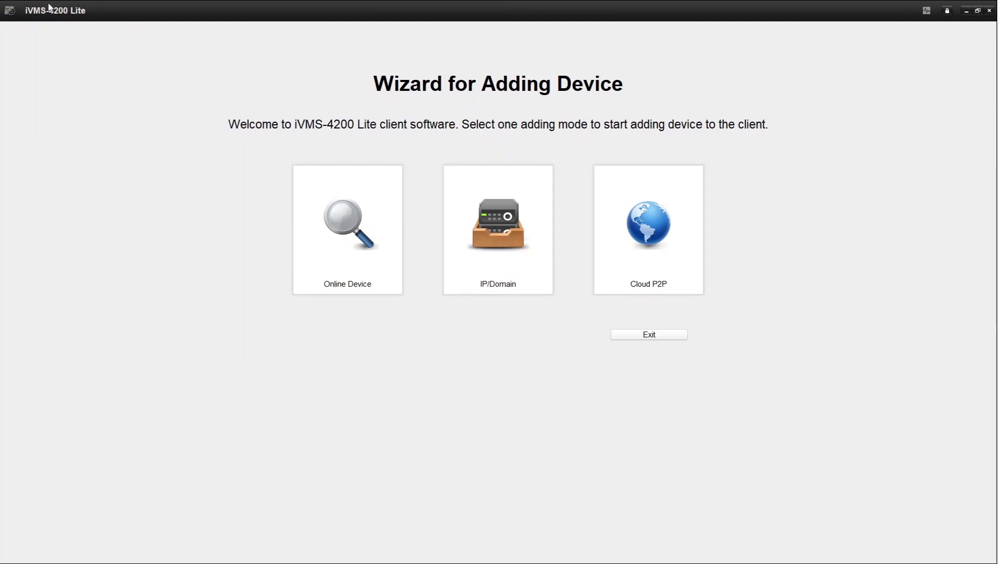
pyautogui.click(672, 337)
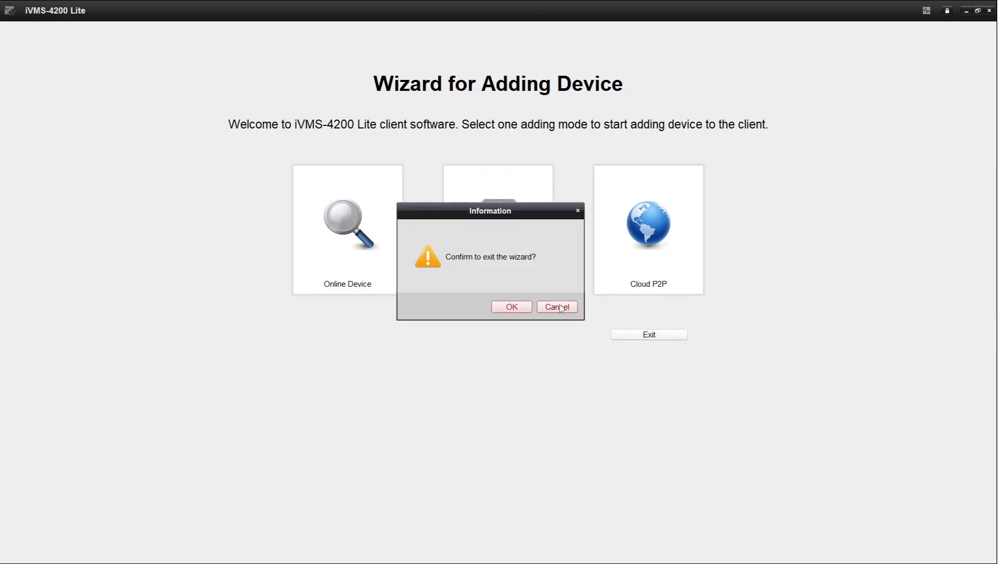
pyautogui.click(508, 307)
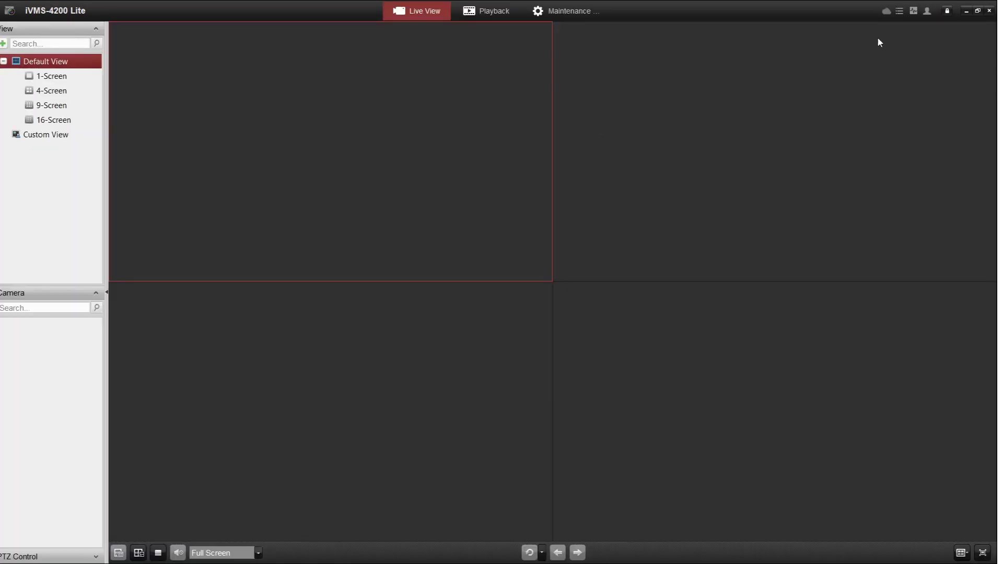
pyautogui.click(887, 16)
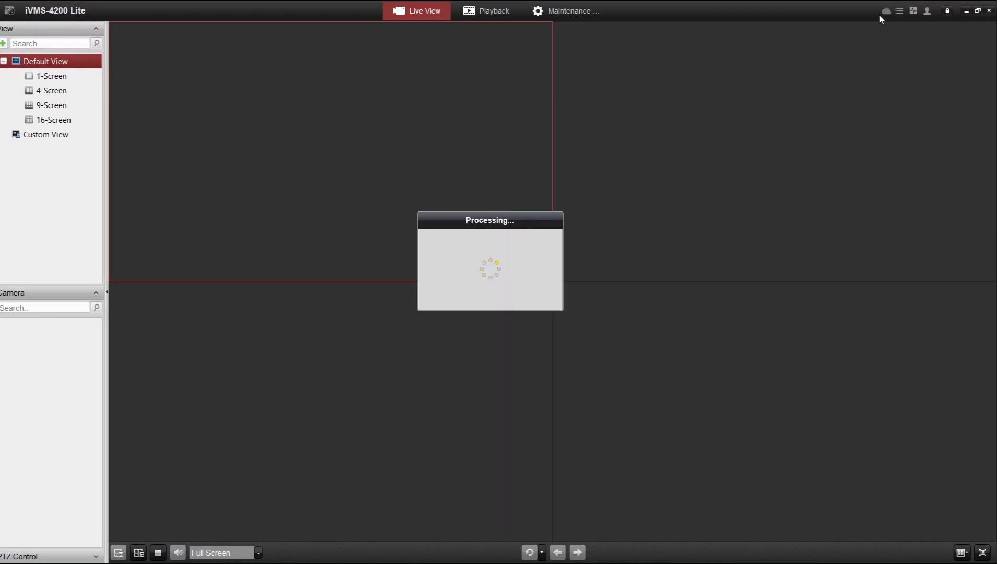
# Step: Set the cloud login region to United Kingdom
pyautogui.click(906, 59)
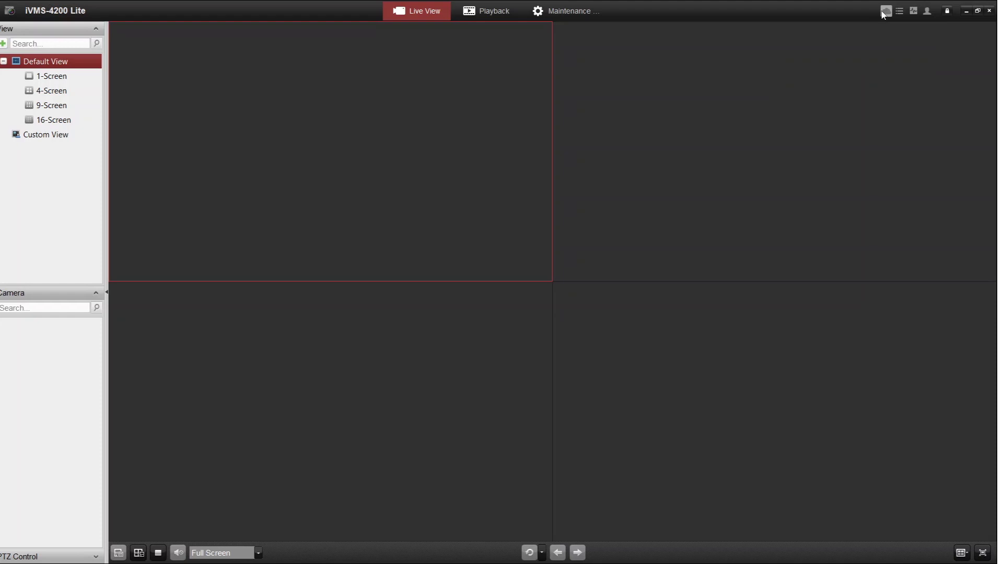
pyautogui.click(884, 11)
pyautogui.click(807, 43)
pyautogui.scroll(-2, 785, 105)
pyautogui.click(783, 137)
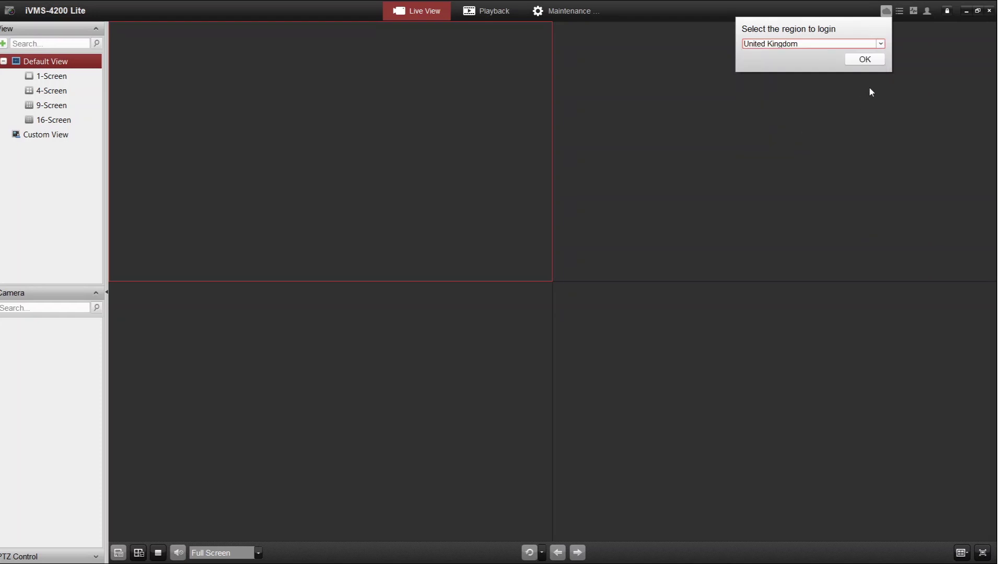
pyautogui.click(865, 59)
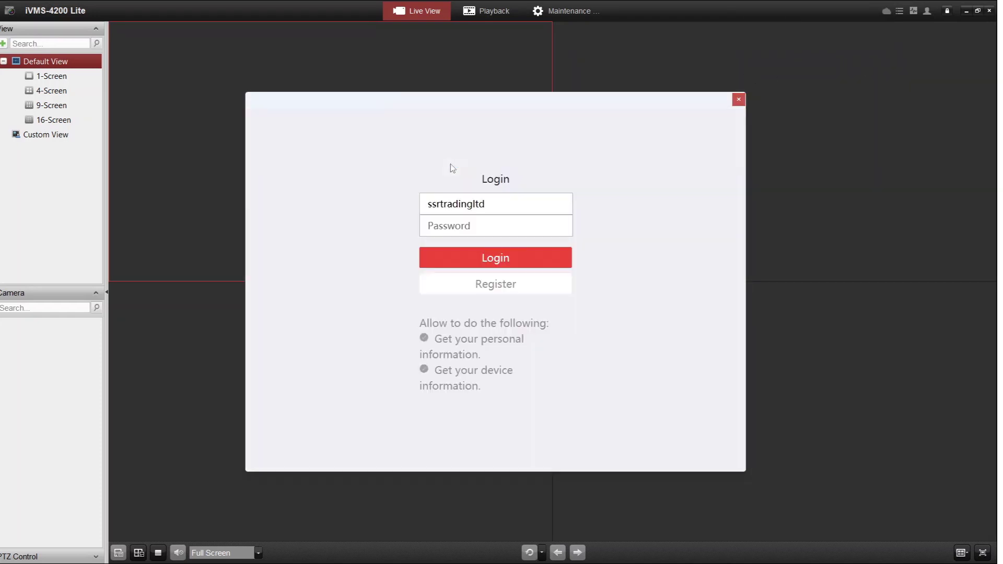
# Step: Replace the username with the account e-mail, enter the account password, and log in
pyautogui.moveTo(483, 206); pyautogui.dragTo(367, 195)
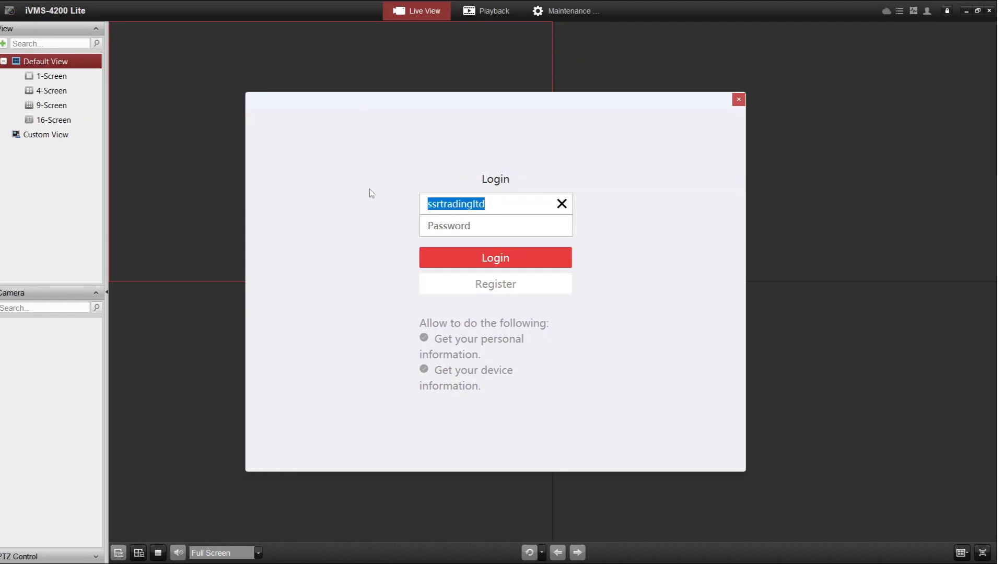
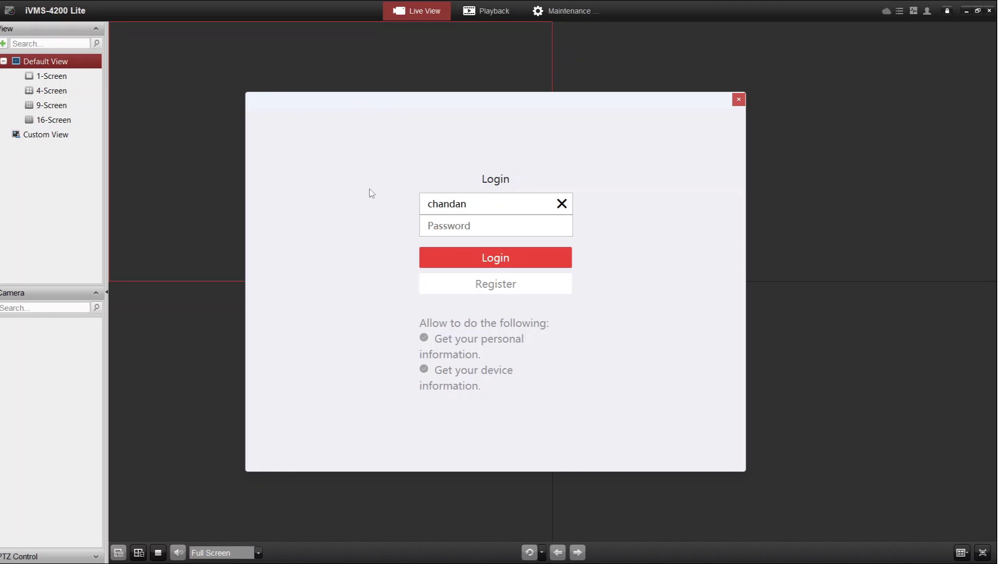
pyautogui.click(491, 230)
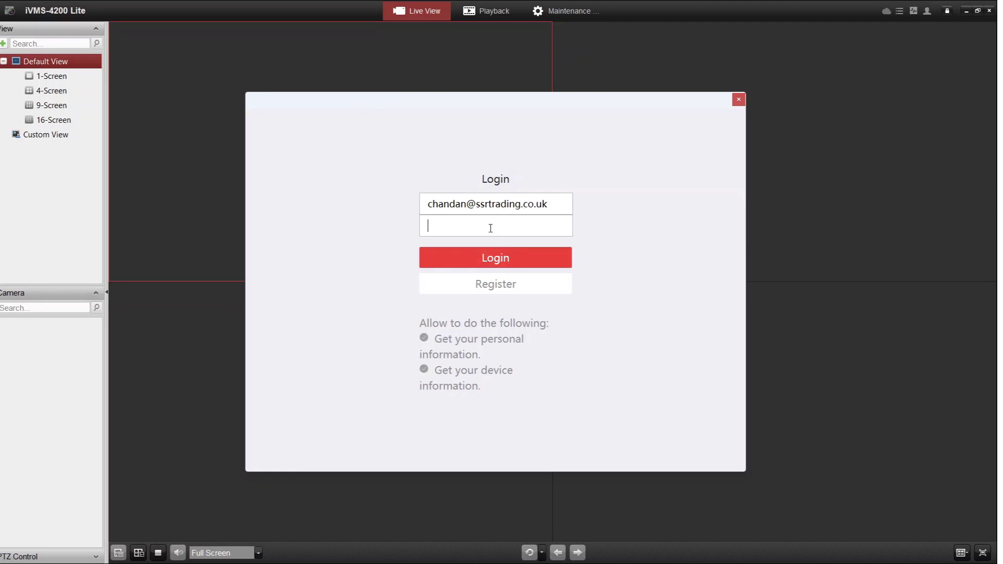
pyautogui.write('••••••••••')
pyautogui.click(484, 252)
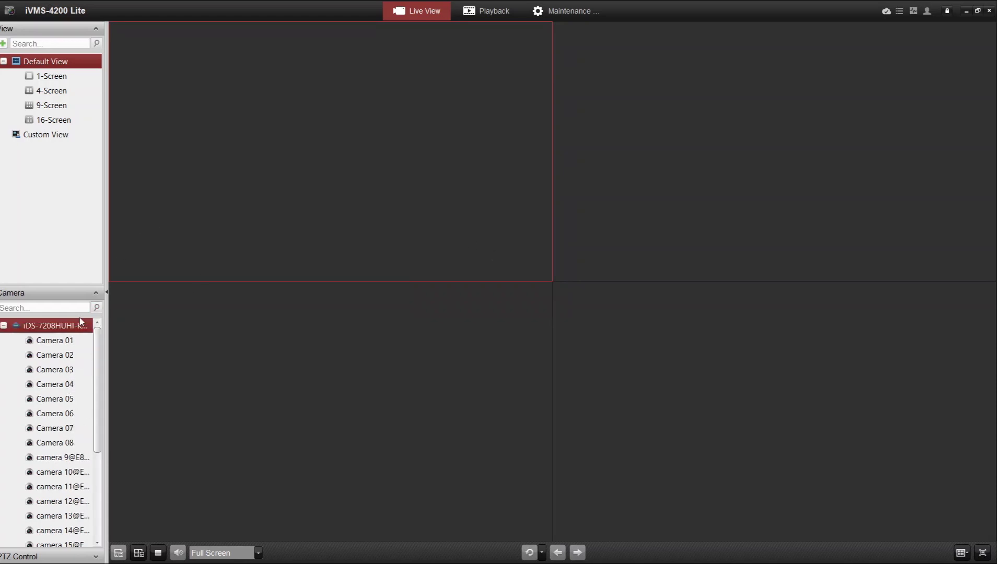
# Step: Play all the device's cameras, show Camera 01 alone in 1-Screen layout, and restore the window down
pyautogui.doubleClick(61, 326)
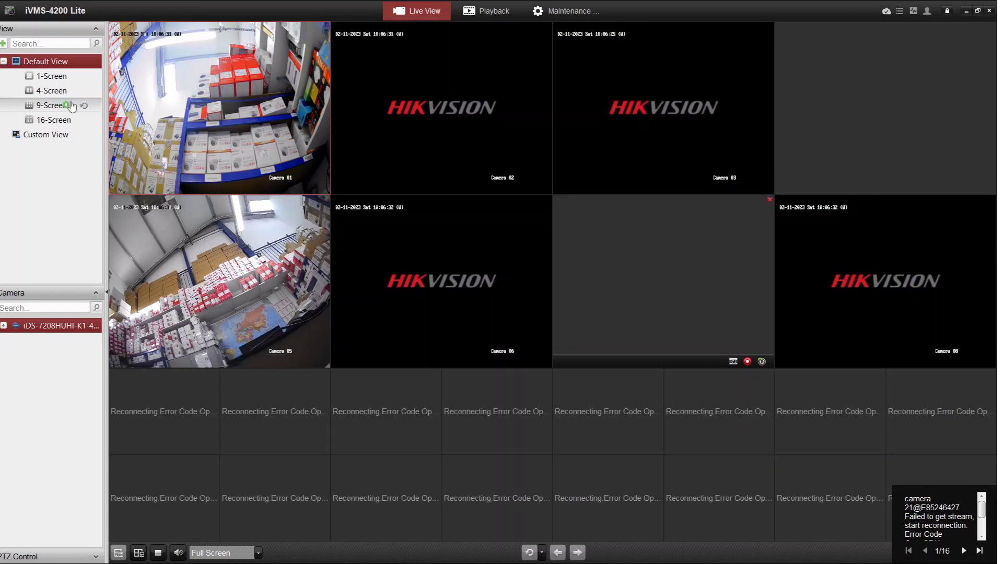
pyautogui.click(61, 79)
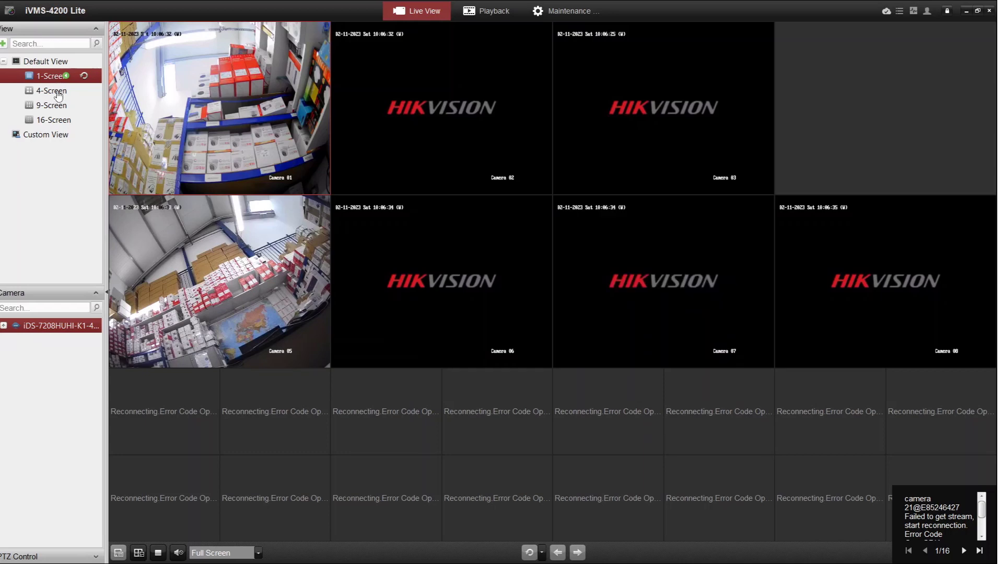
pyautogui.click(59, 94)
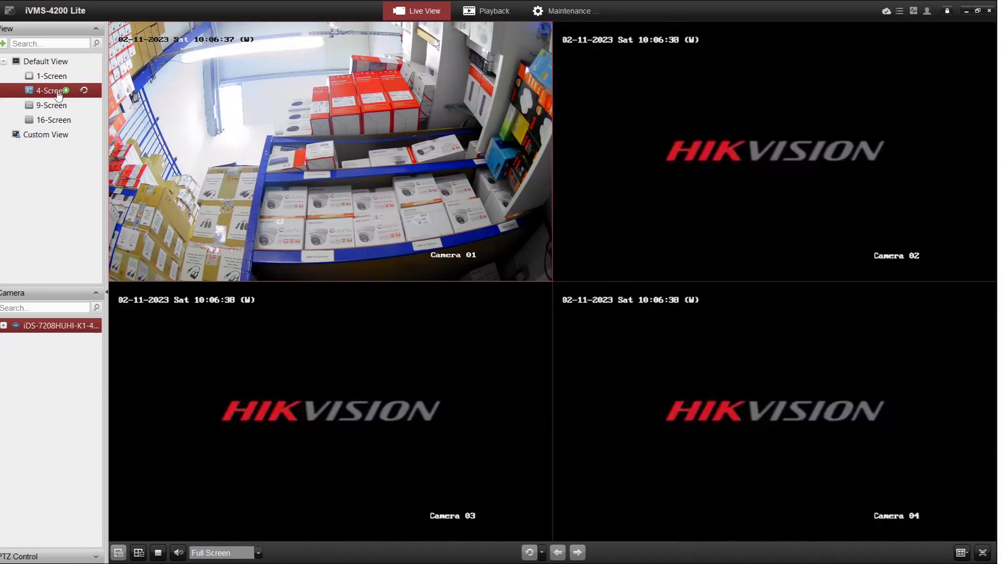
pyautogui.click(55, 77)
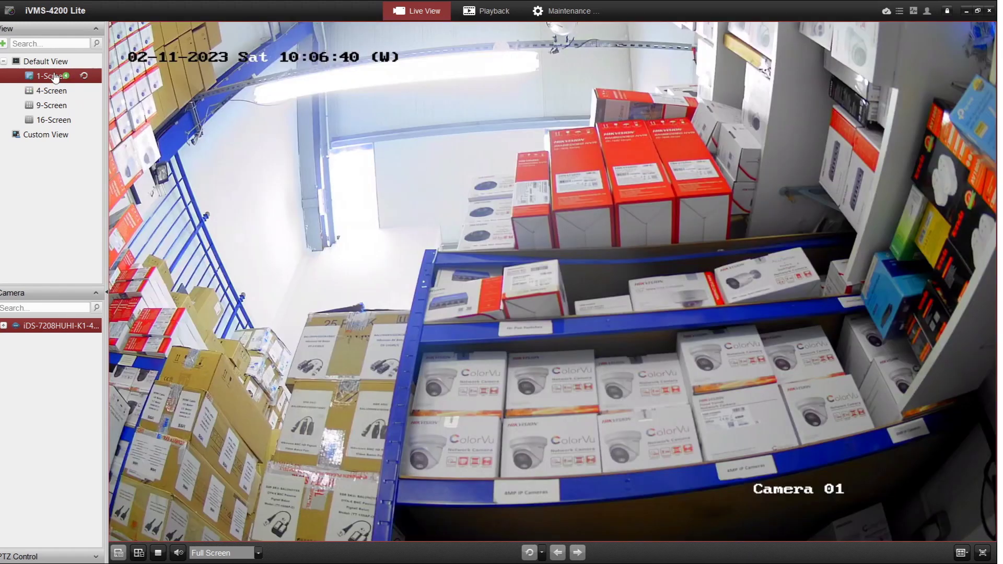
pyautogui.click(368, 105)
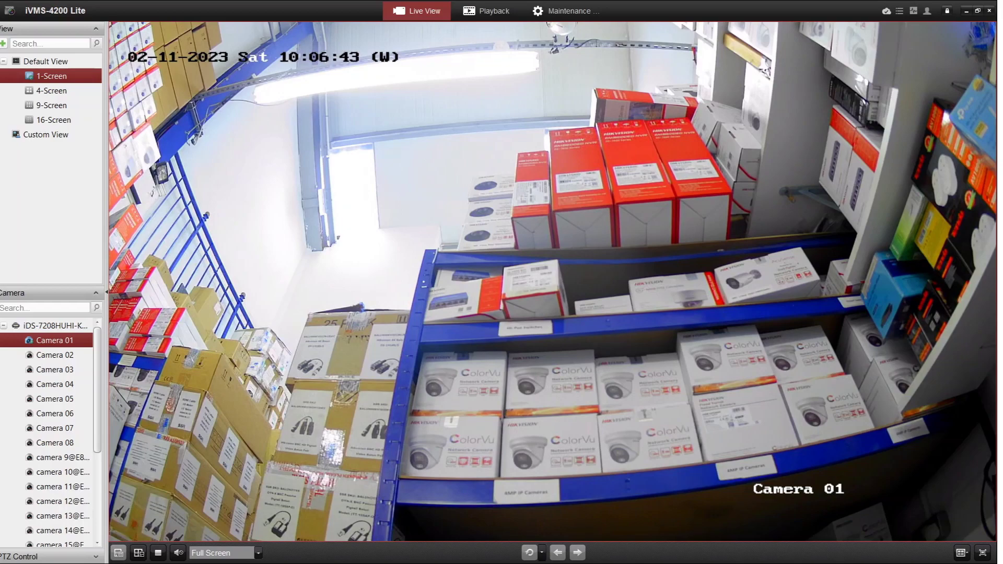
pyautogui.click(976, 11)
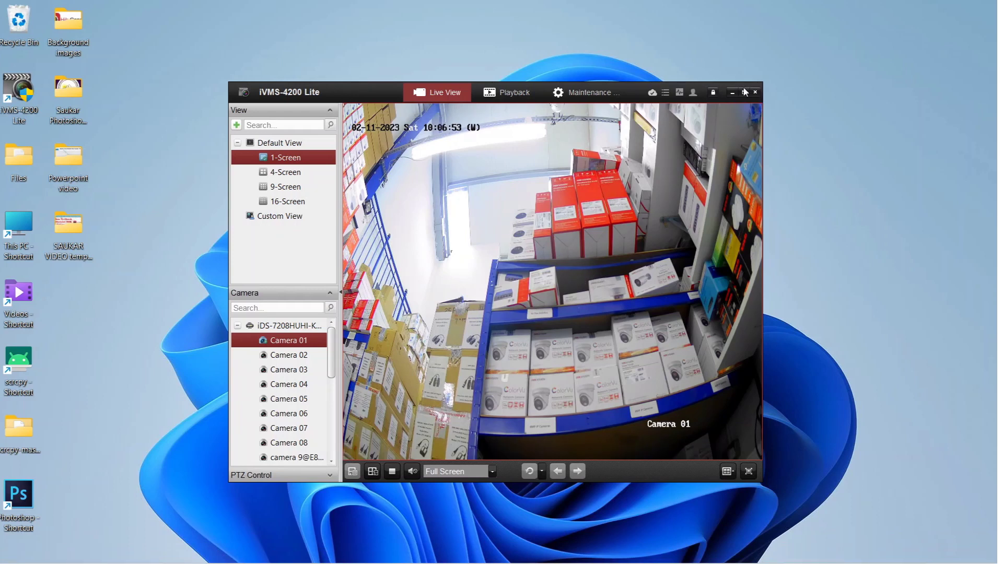
# Step: Maximise the window and switch Live View to the 16-Screen grid, then Custom View
pyautogui.press('super+Up')
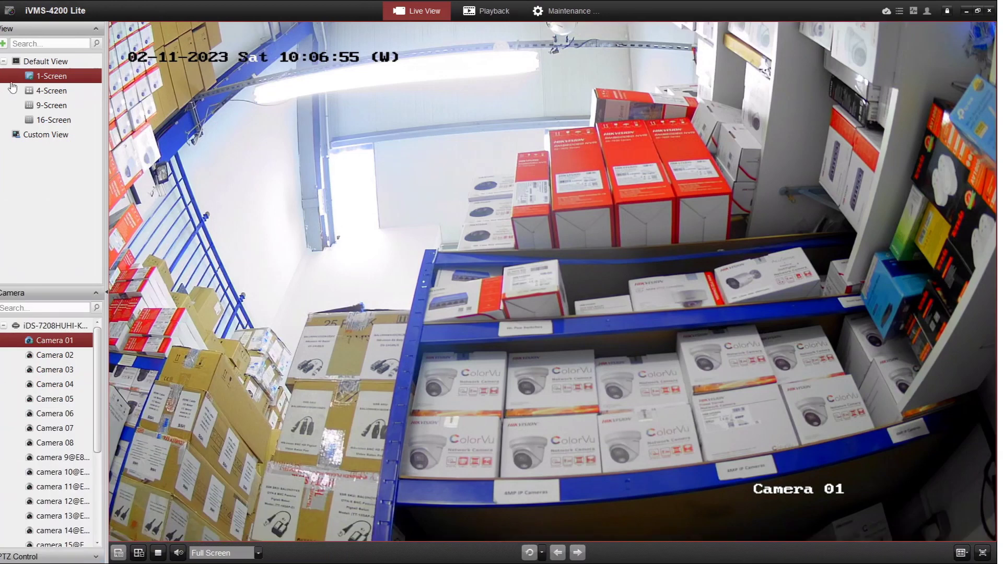
pyautogui.click(52, 120)
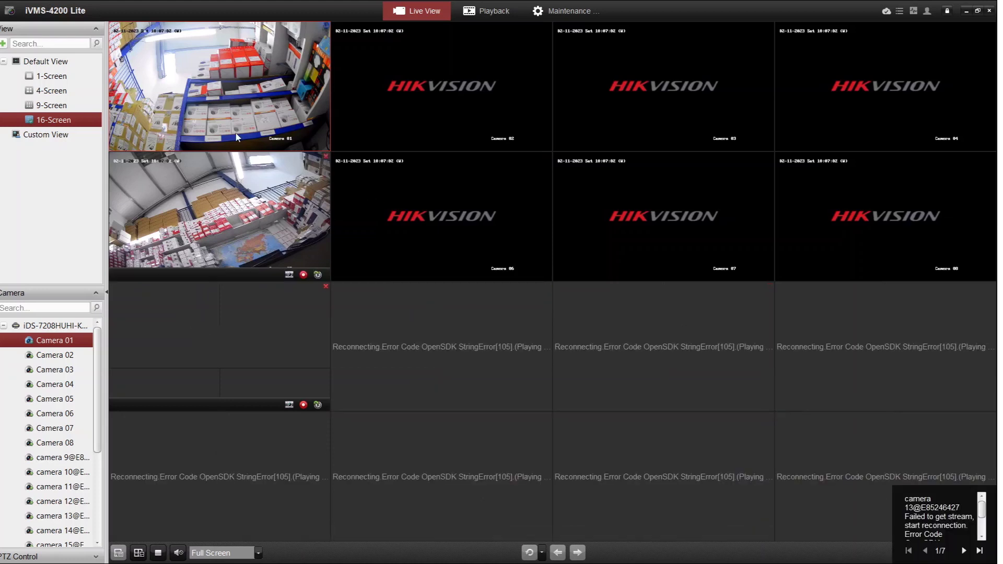
pyautogui.click(45, 136)
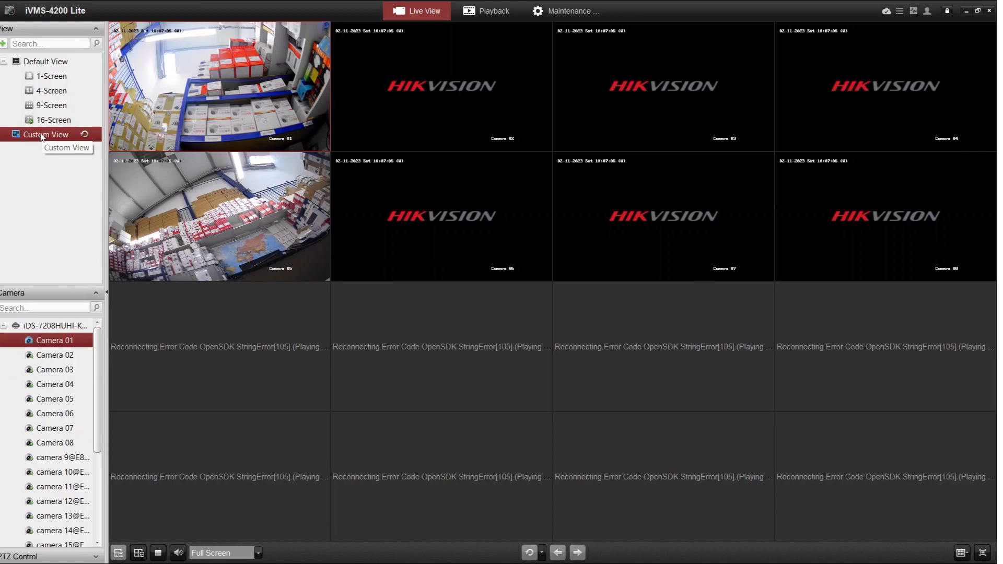
pyautogui.moveTo(403, 57)
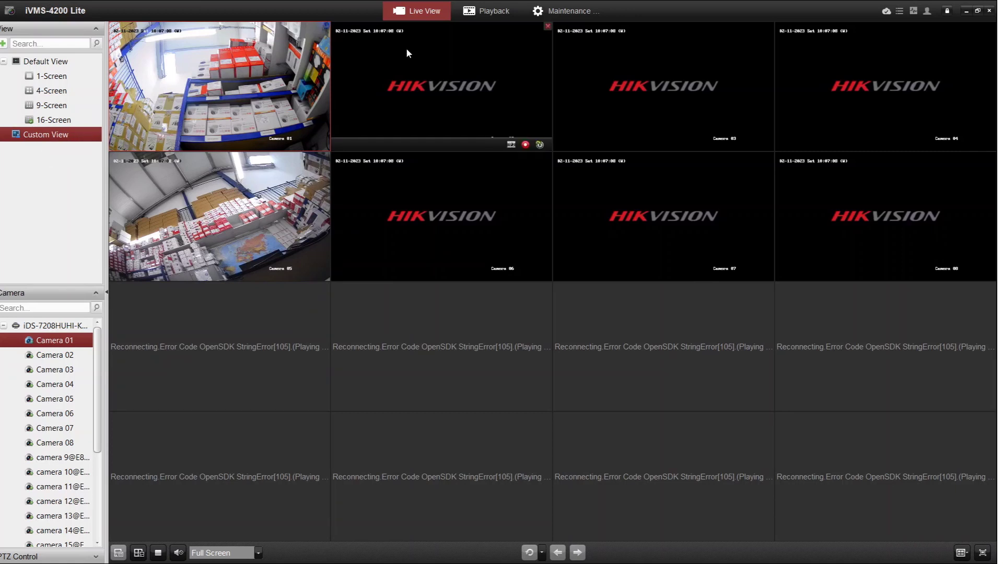
pyautogui.moveTo(745, 67)
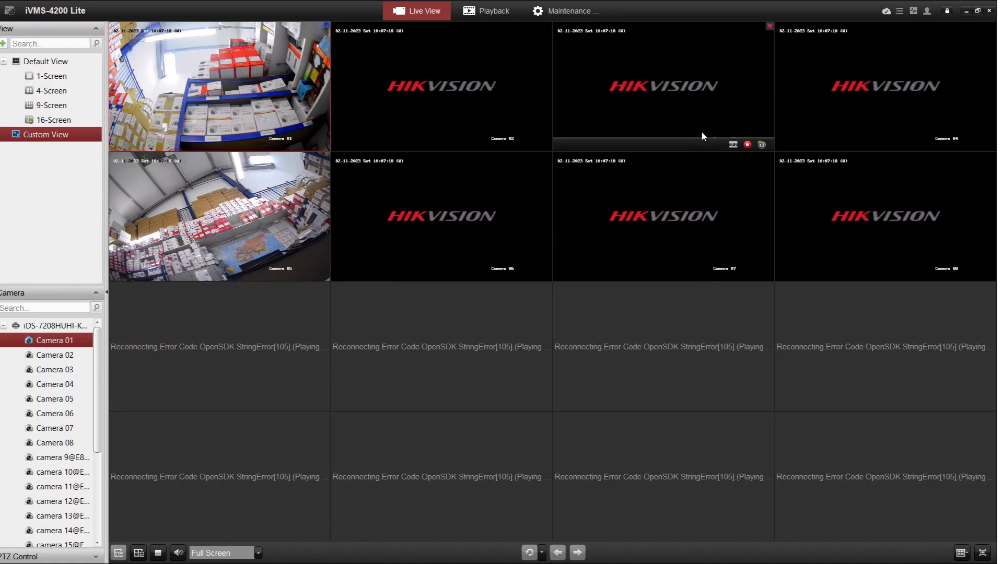